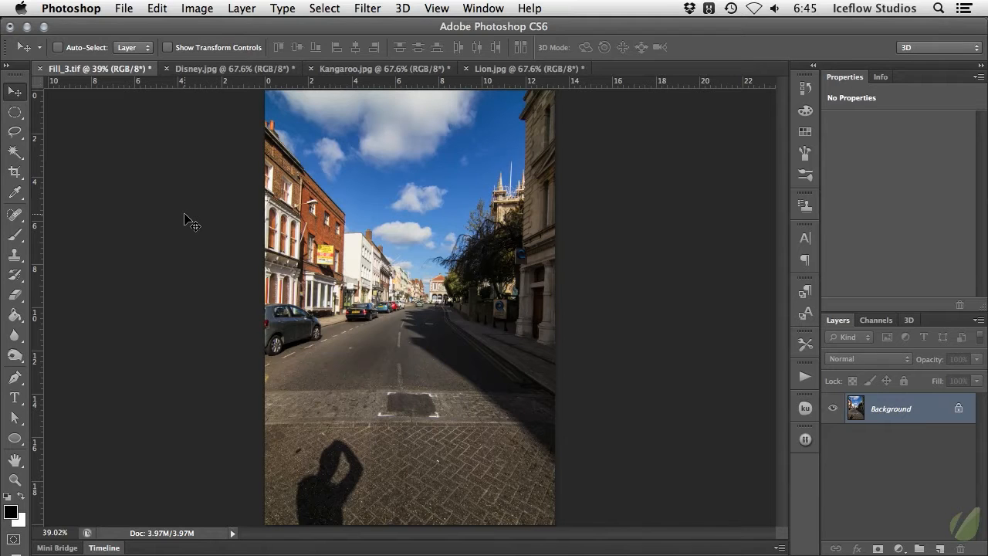
# - With the Patch tool in Normal mode, outline the photographer's shadow on the brick pavement
pyautogui.click(14, 216)
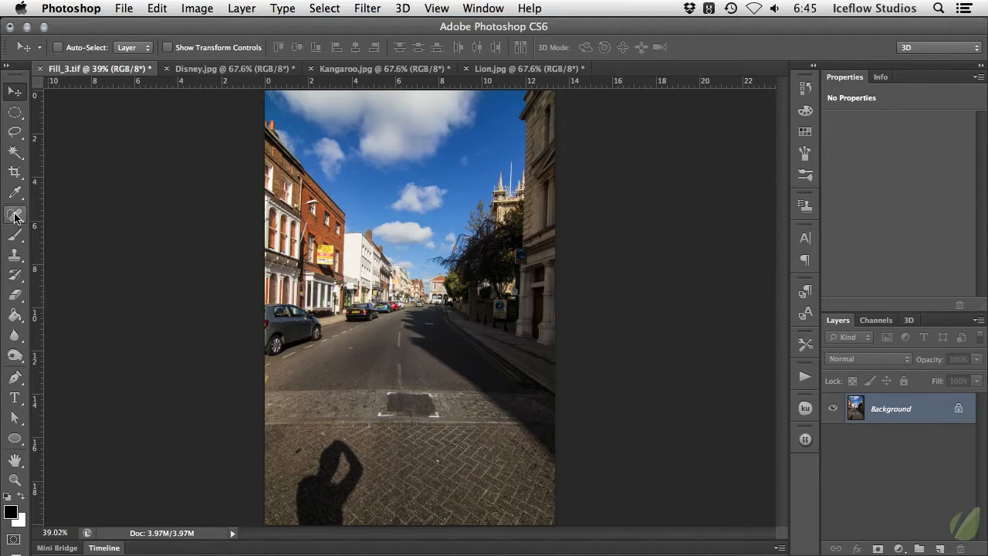
pyautogui.moveTo(14, 216)
pyautogui.mouseDown()
pyautogui.moveTo(103, 226)
pyautogui.moveTo(105, 245)
pyautogui.mouseUp()
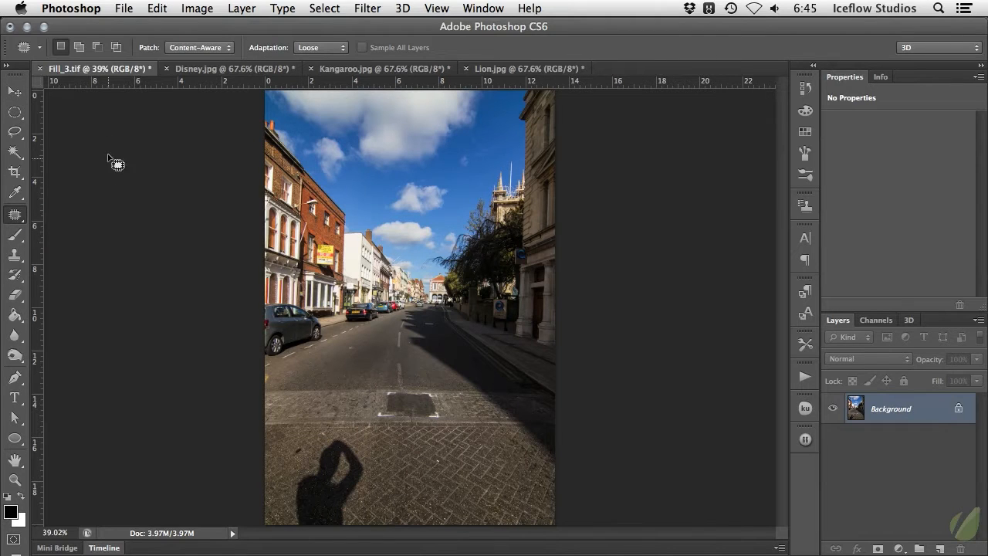
pyautogui.click(200, 50)
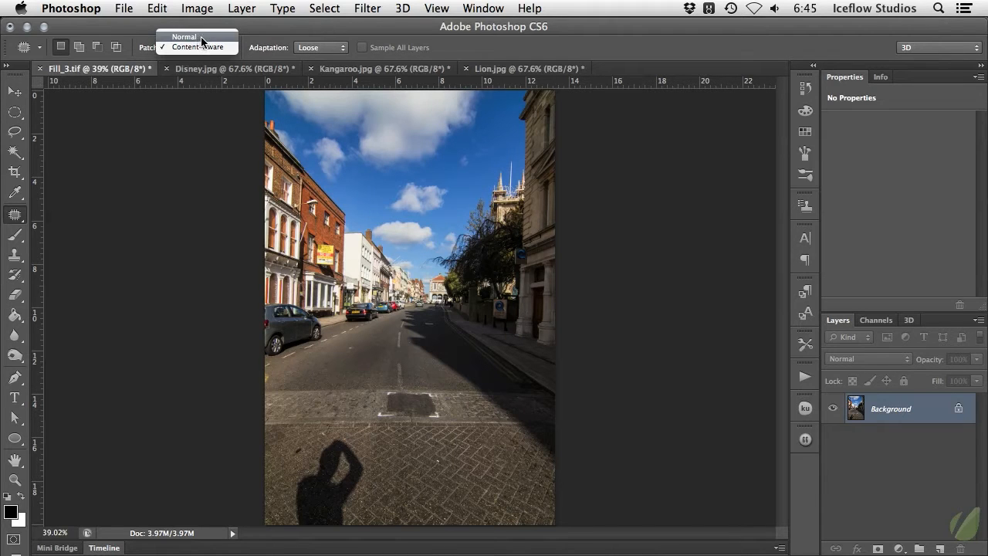
pyautogui.click(203, 40)
pyautogui.click(199, 48)
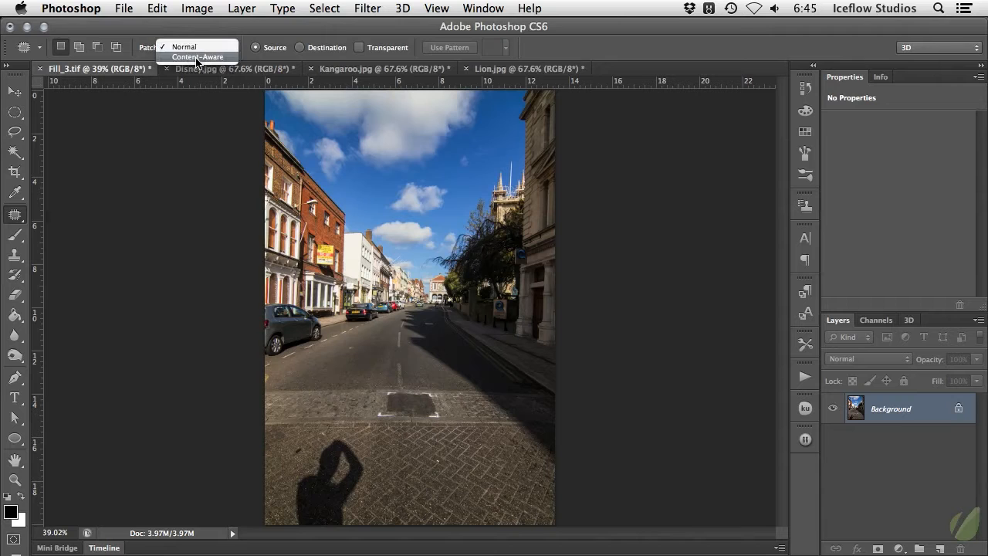
pyautogui.click(206, 48)
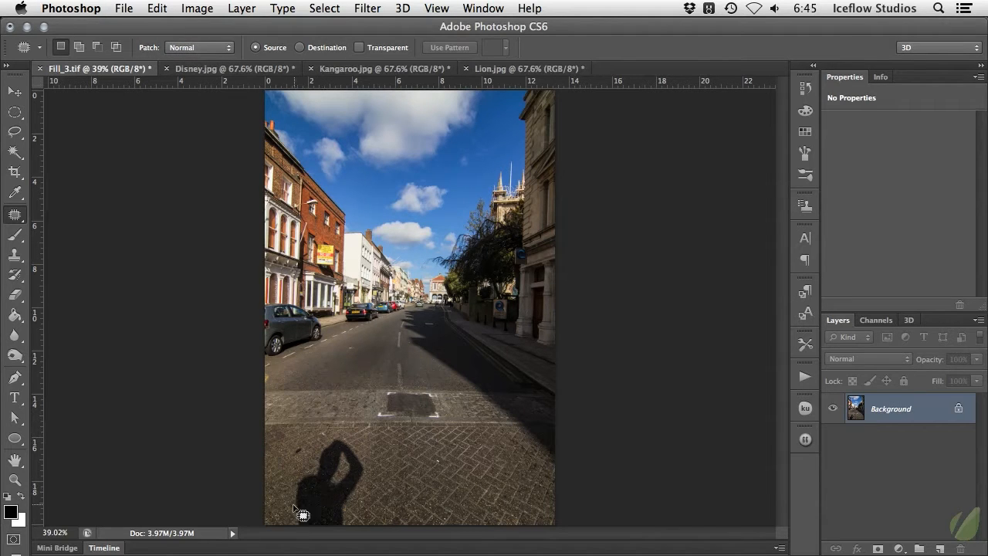
pyautogui.moveTo(292, 524)
pyautogui.mouseDown()
pyautogui.moveTo(293, 472)
pyautogui.moveTo(316, 439)
pyautogui.moveTo(339, 429)
pyautogui.moveTo(367, 452)
pyautogui.moveTo(359, 528)
pyautogui.mouseUp()
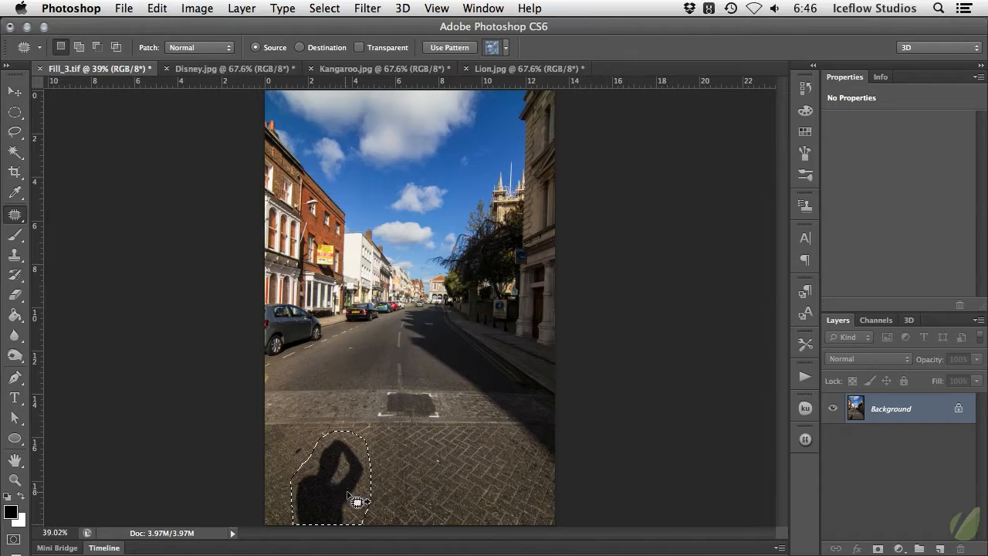
# - Try patching the shadow in Normal mode with the bricks just beside it, and undo the patch
pyautogui.moveTo(349, 486); pyautogui.dragTo(414, 483)
pyautogui.press('super+d')
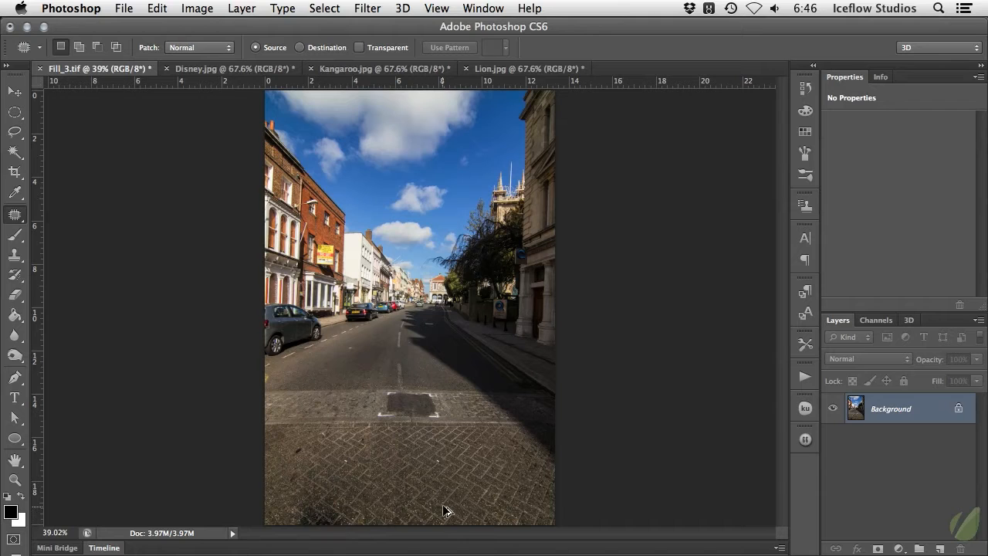
pyautogui.press('super+z')
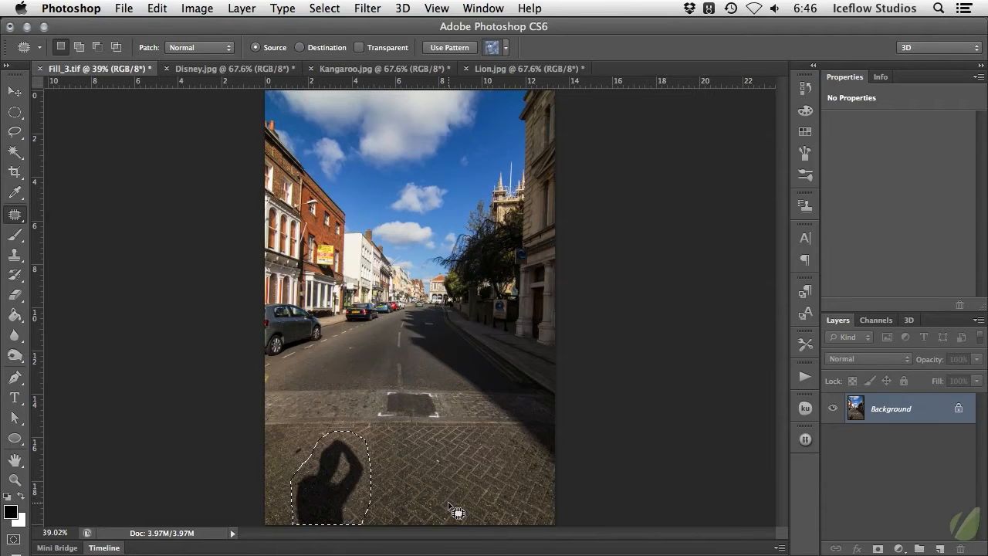
# - Patch the selected shadow with the neighbouring bricks using Content-Aware mode and Very Loose adaptation, and clear the selection
pyautogui.click(199, 48)
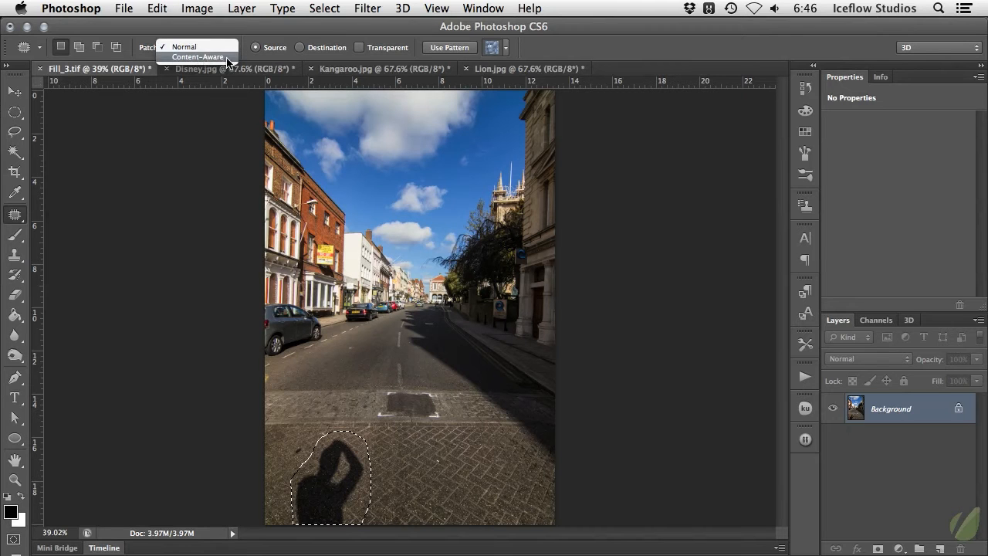
pyautogui.click(228, 58)
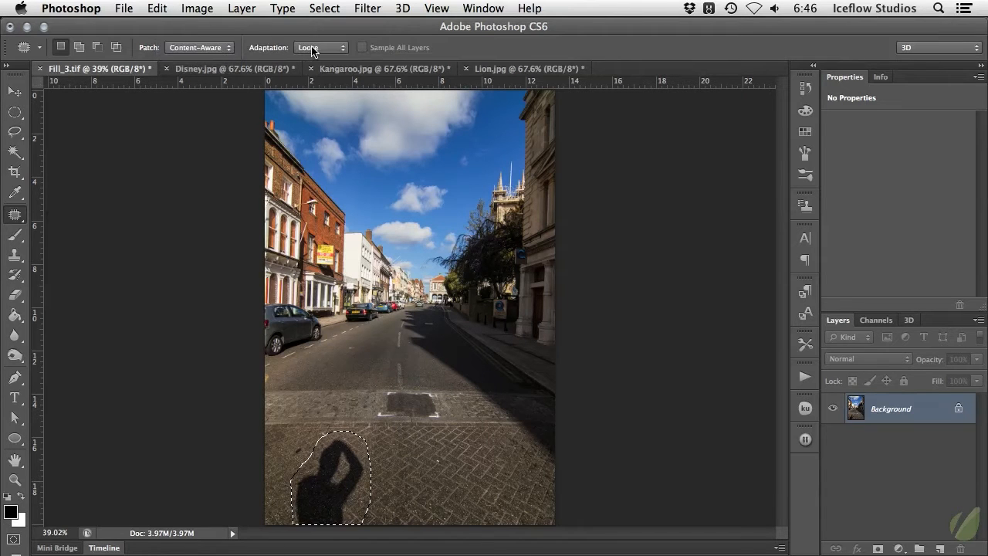
pyautogui.click(329, 48)
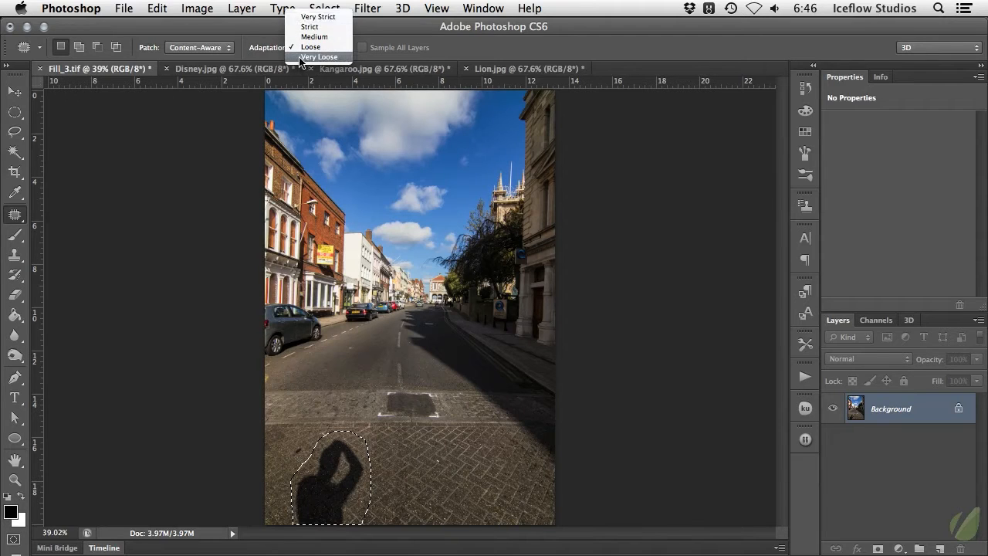
pyautogui.click(342, 58)
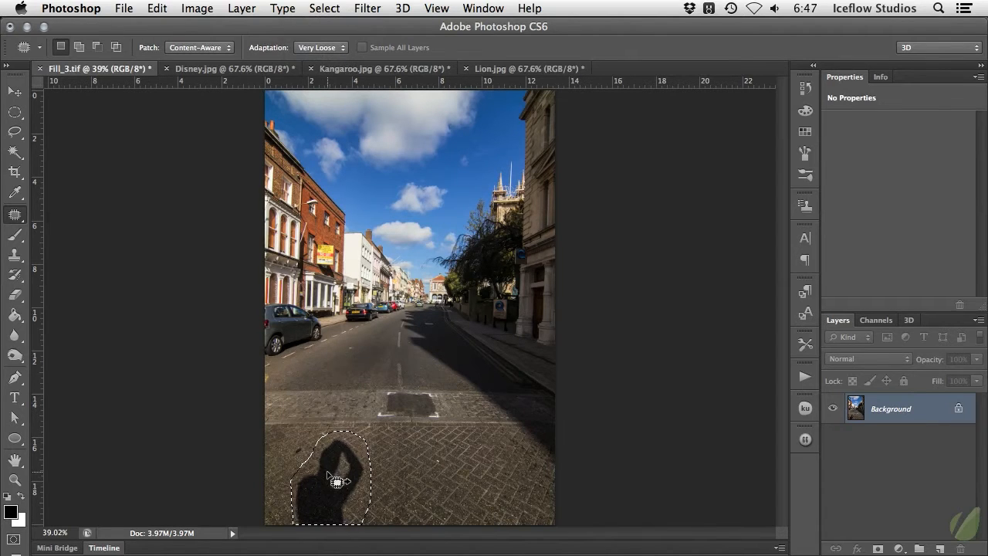
pyautogui.moveTo(332, 472); pyautogui.dragTo(416, 473)
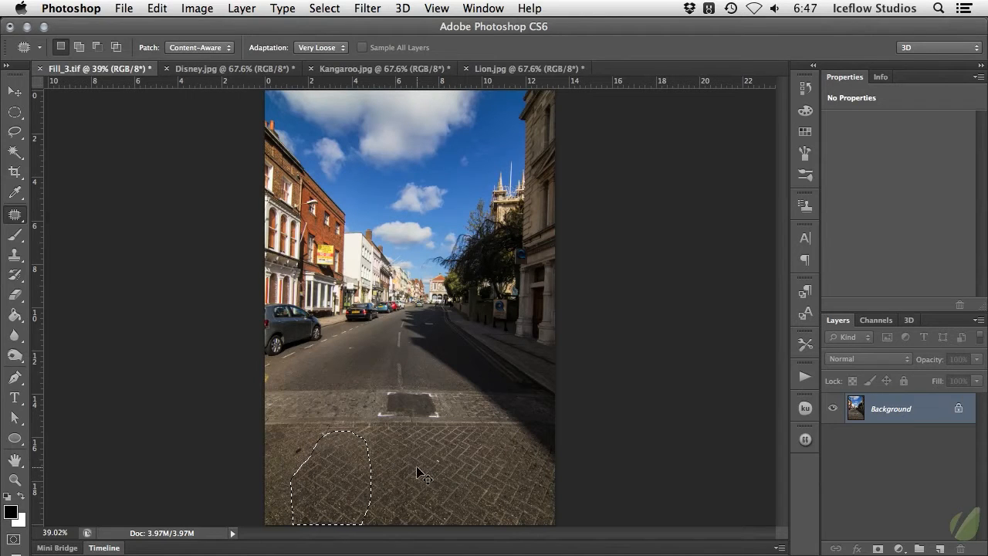
pyautogui.hotkey('ctrl', 'd')
# - In Disney.jpg, lasso the lamp posts and tree in the lower corner beside the castle
pyautogui.click(229, 69)
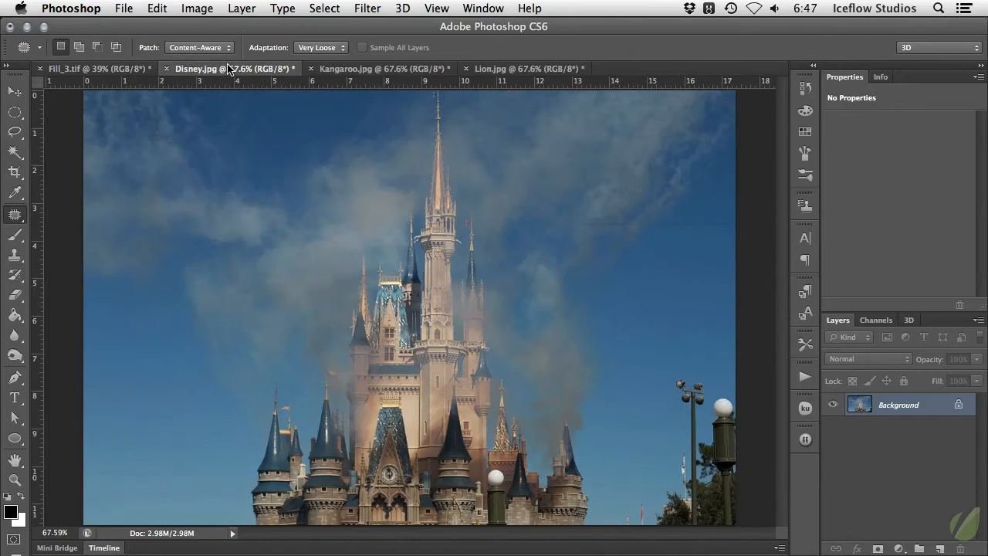
pyautogui.press('l')
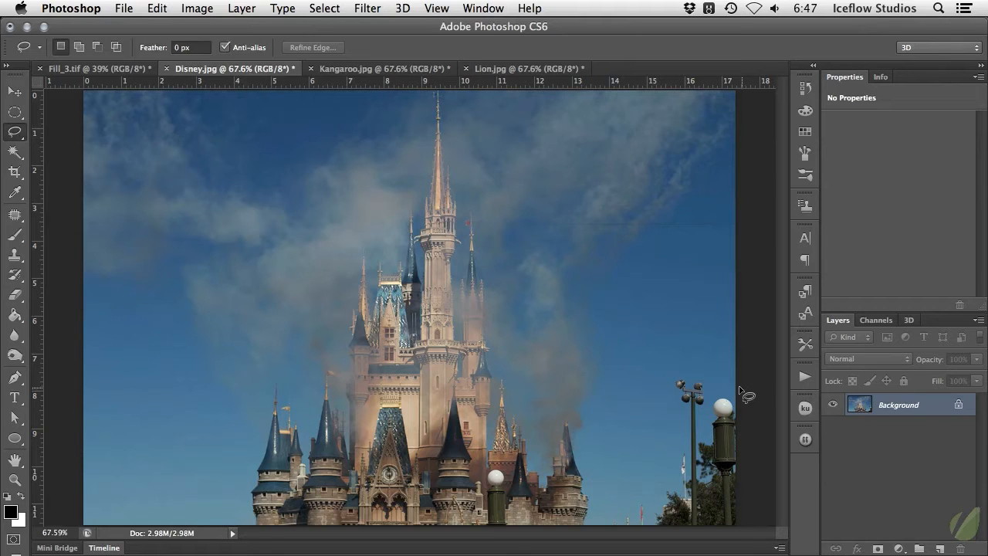
pyautogui.moveTo(742, 388)
pyautogui.mouseDown()
pyautogui.moveTo(700, 369)
pyautogui.moveTo(653, 371)
pyautogui.moveTo(603, 455)
pyautogui.moveTo(598, 518)
pyautogui.moveTo(613, 531)
pyautogui.moveTo(768, 533)
pyautogui.mouseUp()
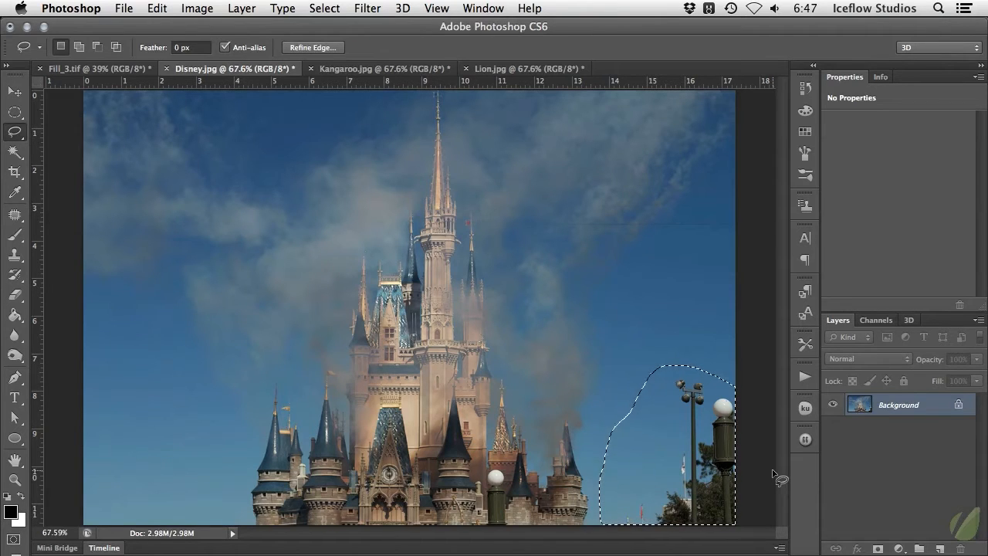
# - Try a Content-Aware fill at 100% opacity on the selected lamp posts and tree, and undo the fill
pyautogui.hotkey('shift', 'BackSpace')
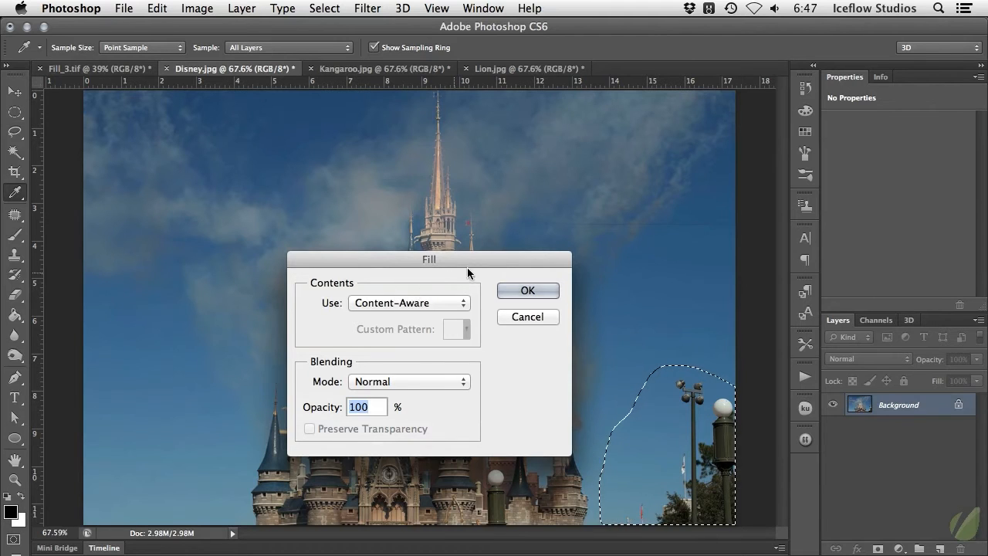
pyautogui.click(463, 307)
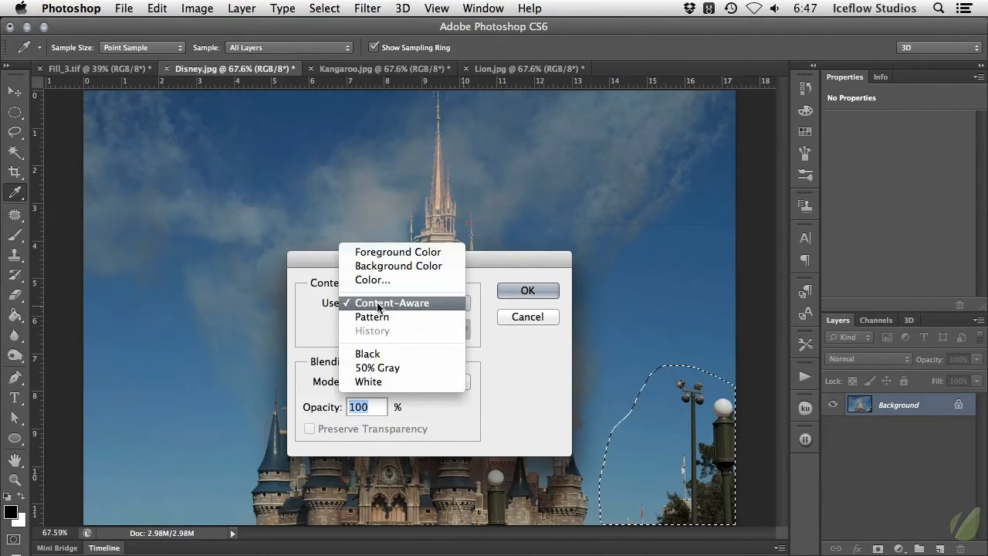
pyautogui.click(434, 302)
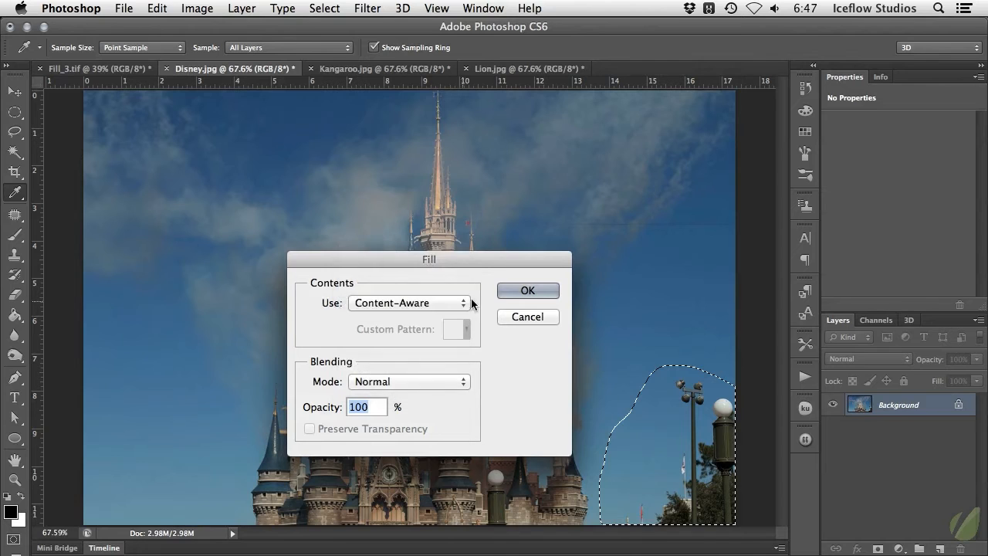
pyautogui.click(528, 290)
pyautogui.press('l')
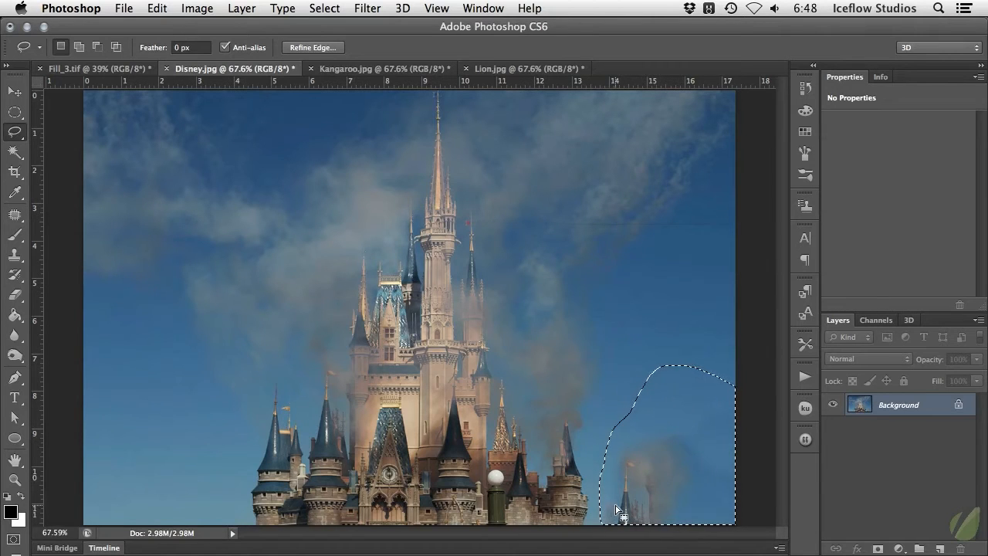
pyautogui.press('super+alt+z')
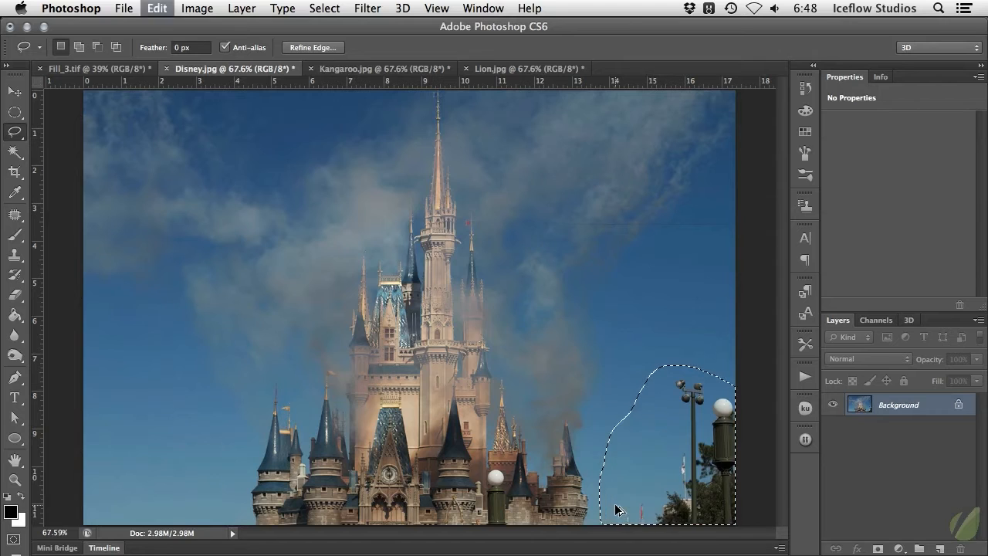
# - Patch the selected lamp posts and tree with clear sky from the castle's opposite side, and clear the selection
pyautogui.click(15, 214)
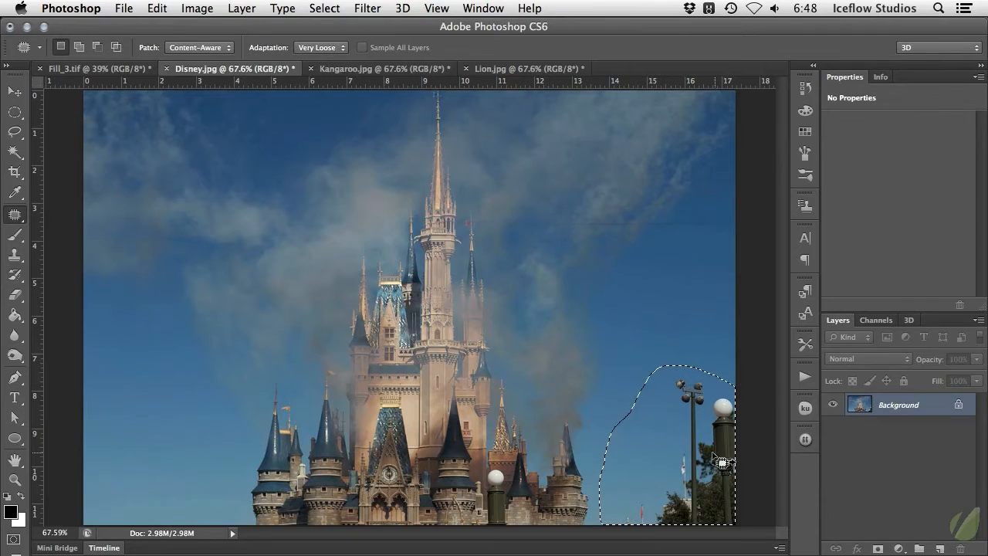
pyautogui.moveTo(714, 461); pyautogui.dragTo(189, 452)
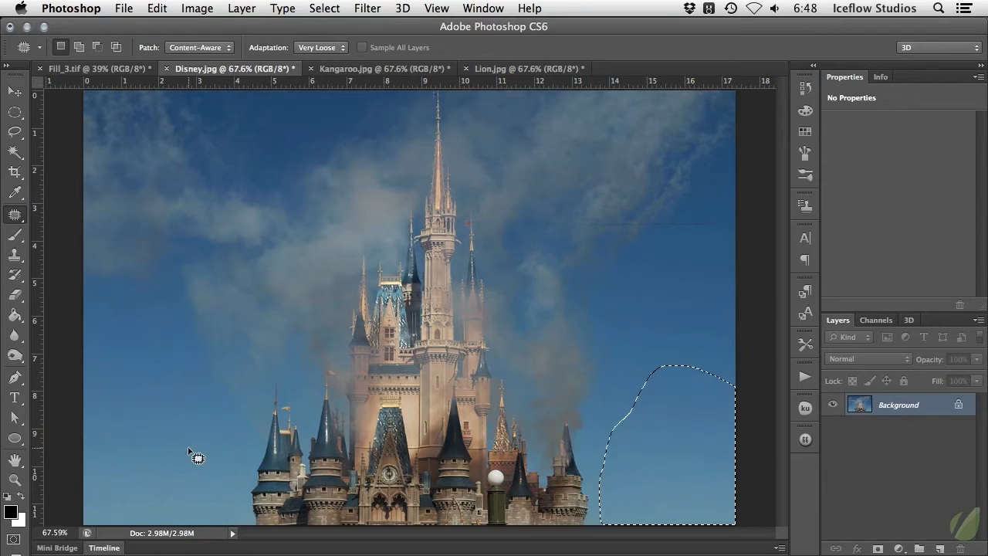
pyautogui.press('super+d')
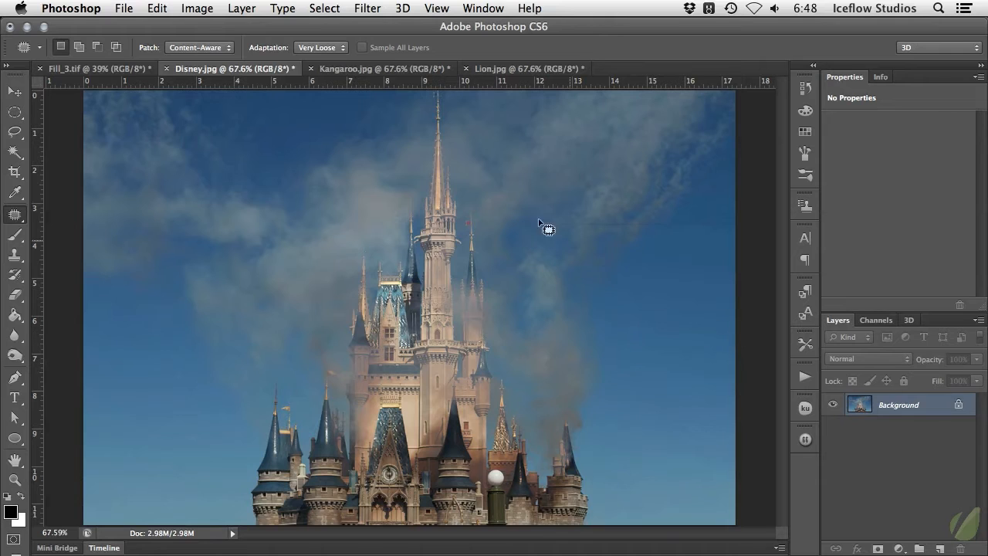
# - In Kangaroo.jpg, outline the kangaroo lying alone in the foreground with the Content-Aware Move tool in Move mode
pyautogui.click(357, 70)
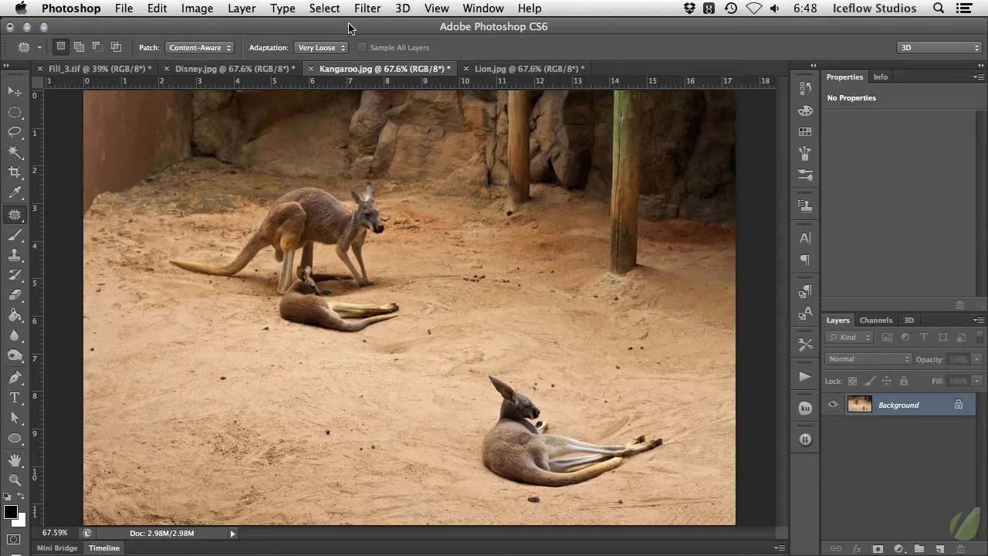
pyautogui.click(14, 215)
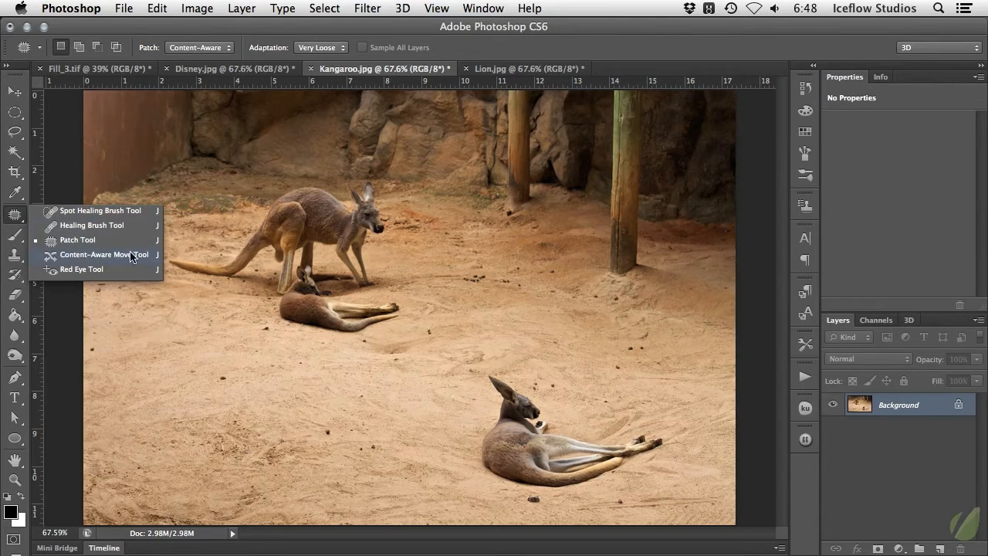
pyautogui.click(151, 256)
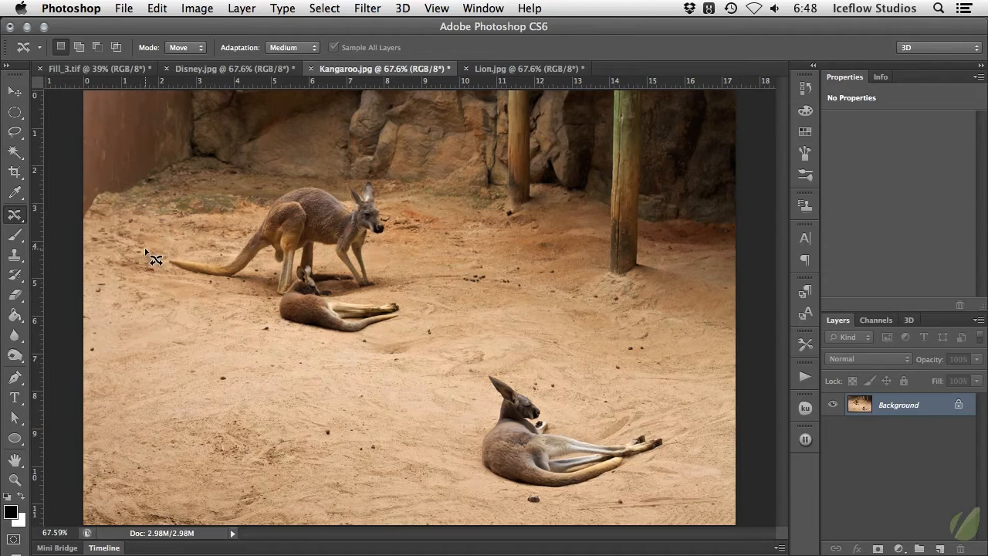
pyautogui.click(186, 48)
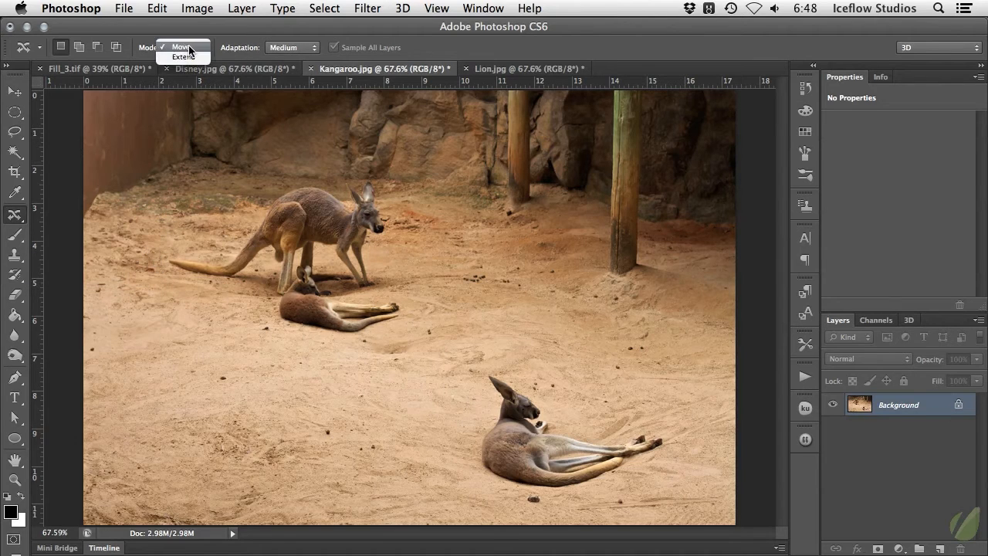
pyautogui.click(195, 46)
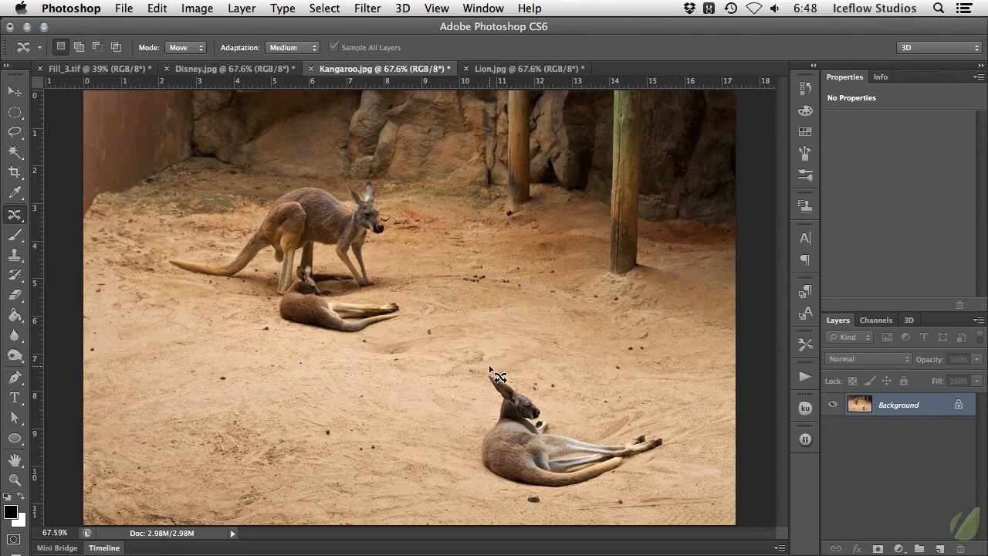
pyautogui.moveTo(489, 369)
pyautogui.mouseDown()
pyautogui.moveTo(467, 467)
pyautogui.moveTo(505, 491)
pyautogui.moveTo(595, 495)
pyautogui.moveTo(658, 471)
pyautogui.moveTo(679, 449)
pyautogui.moveTo(681, 435)
pyautogui.moveTo(659, 425)
pyautogui.moveTo(568, 415)
pyautogui.moveTo(503, 368)
pyautogui.mouseUp()
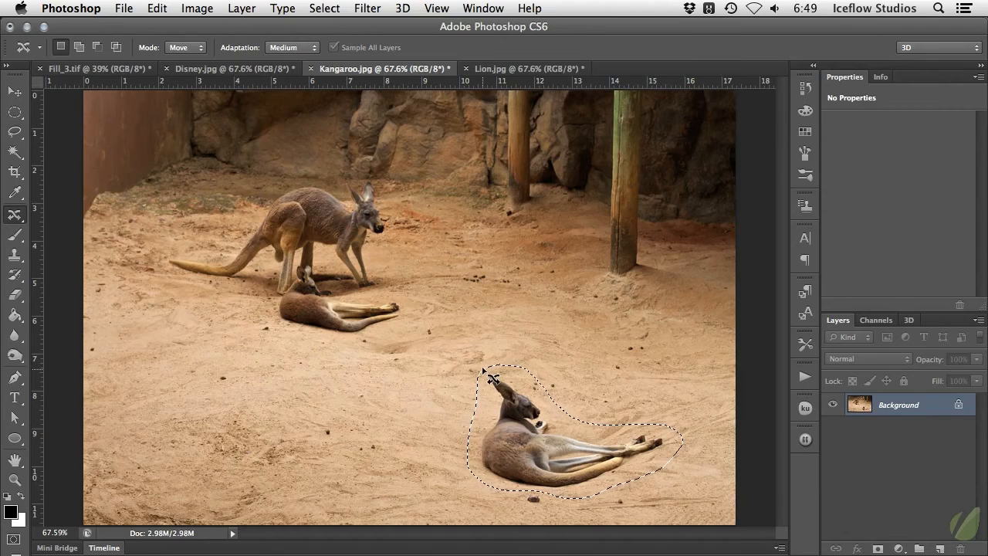
# - Set the adaptation to Very Loose, move the selected kangaroo just below the other two, and clear the selection
pyautogui.click(291, 48)
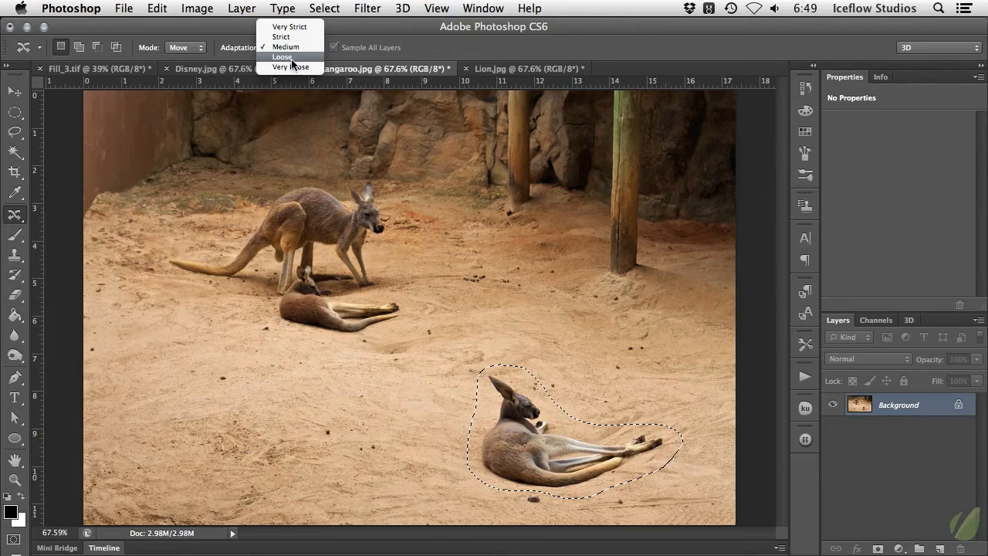
pyautogui.click(290, 66)
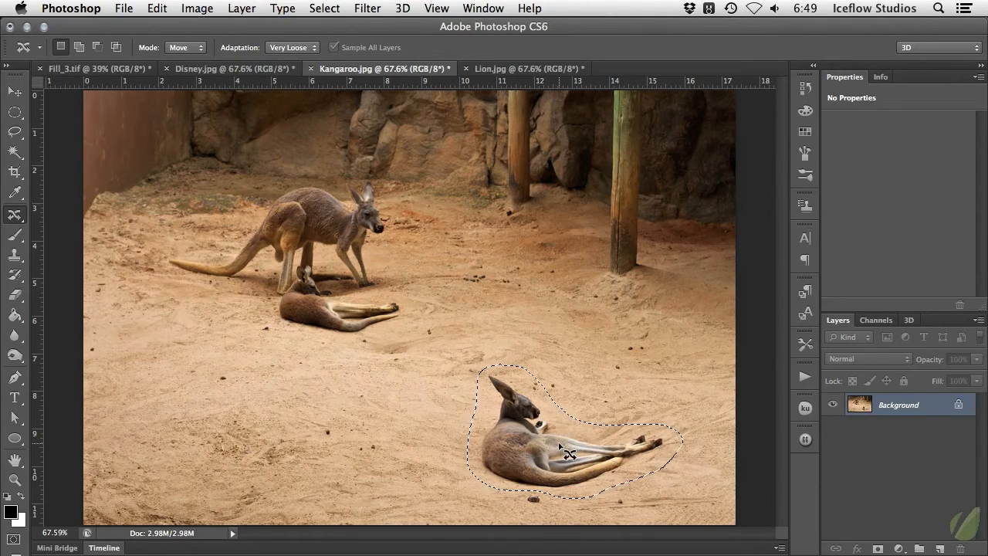
pyautogui.moveTo(565, 444); pyautogui.dragTo(267, 365)
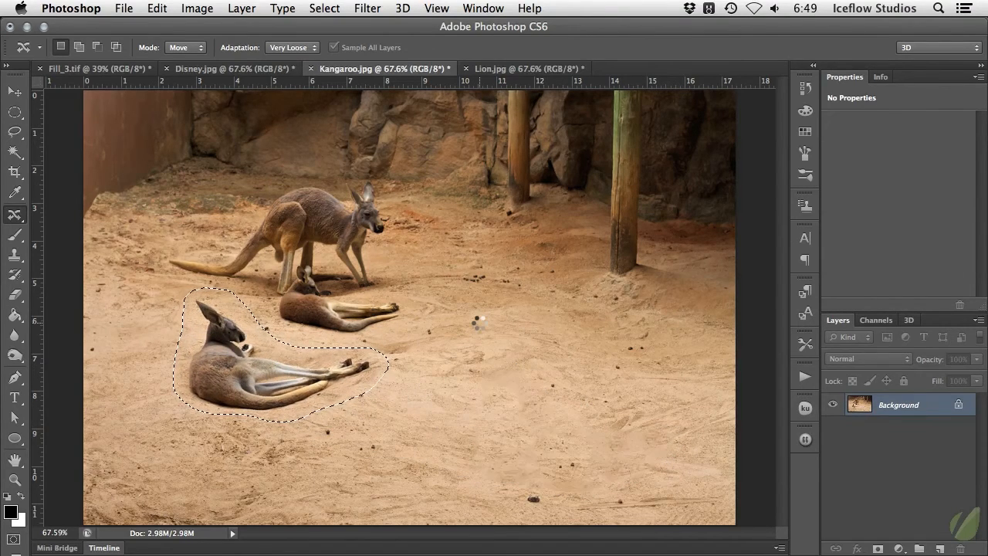
pyautogui.press('super+d')
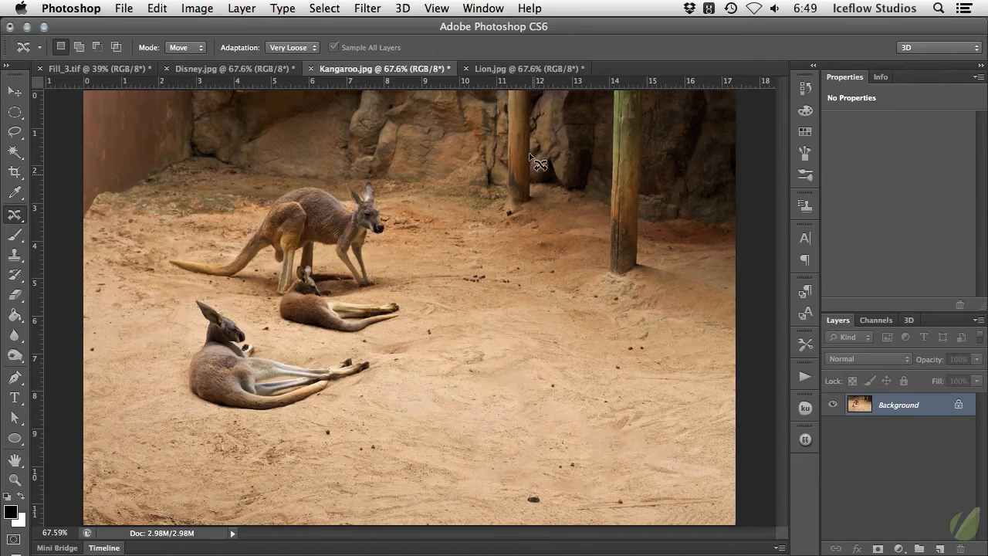
# - In Lion.jpg, set the Content-Aware Move tool to Extend mode and outline the lion's rear half, including the tail and hind legs
pyautogui.click(525, 69)
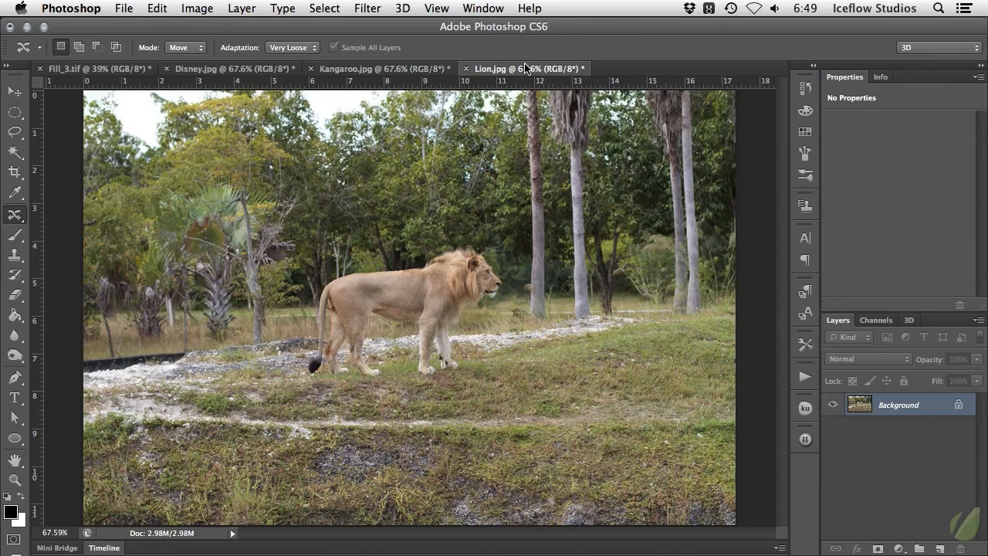
pyautogui.click(192, 49)
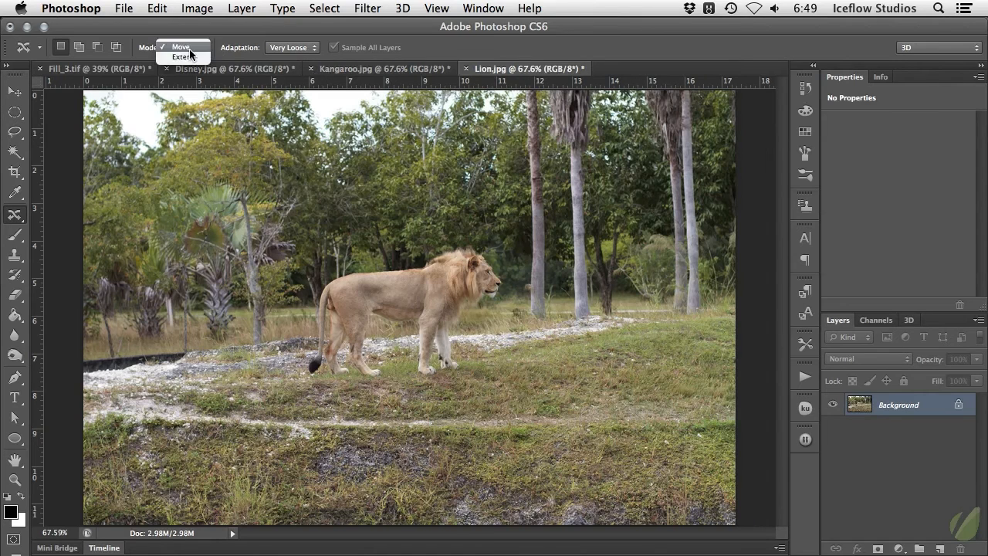
pyautogui.click(192, 56)
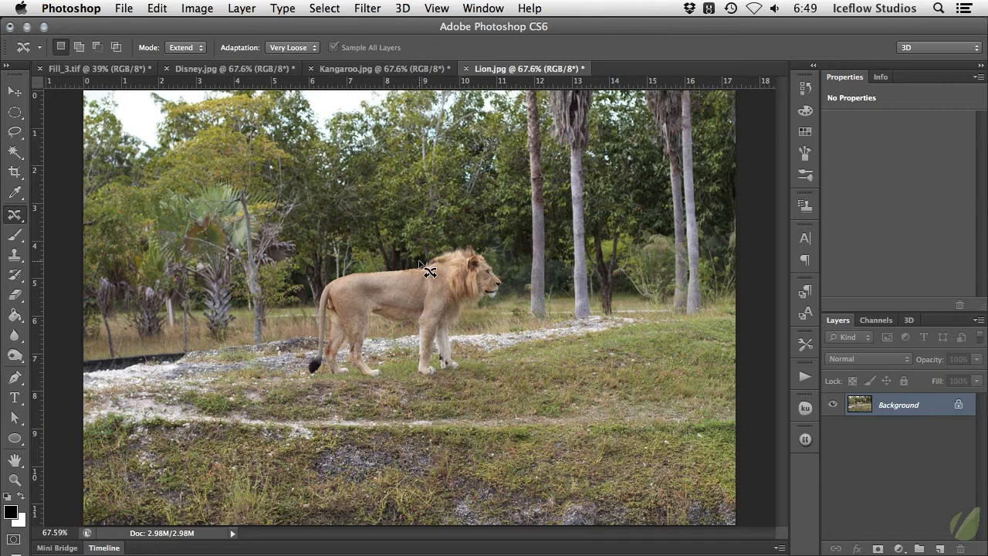
pyautogui.moveTo(419, 263)
pyautogui.mouseDown()
pyautogui.moveTo(414, 338)
pyautogui.moveTo(396, 377)
pyautogui.moveTo(315, 384)
pyautogui.moveTo(300, 374)
pyautogui.moveTo(306, 309)
pyautogui.moveTo(326, 272)
pyautogui.moveTo(403, 260)
pyautogui.moveTo(418, 279)
pyautogui.mouseUp()
# - Set the adaptation to Loose, shift the selected hindquarters slightly backward to lengthen the lion's body, and clear the selection
pyautogui.click(291, 48)
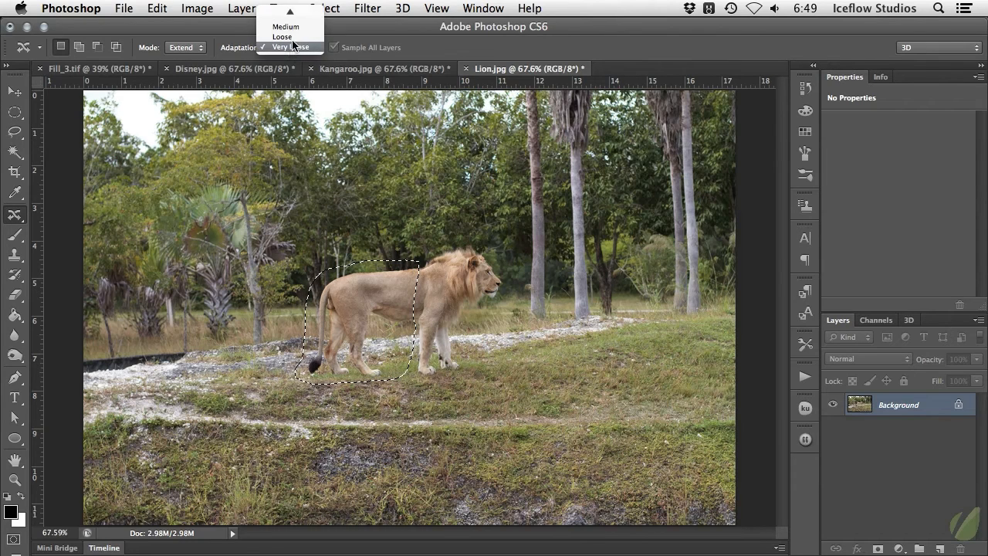
pyautogui.click(282, 38)
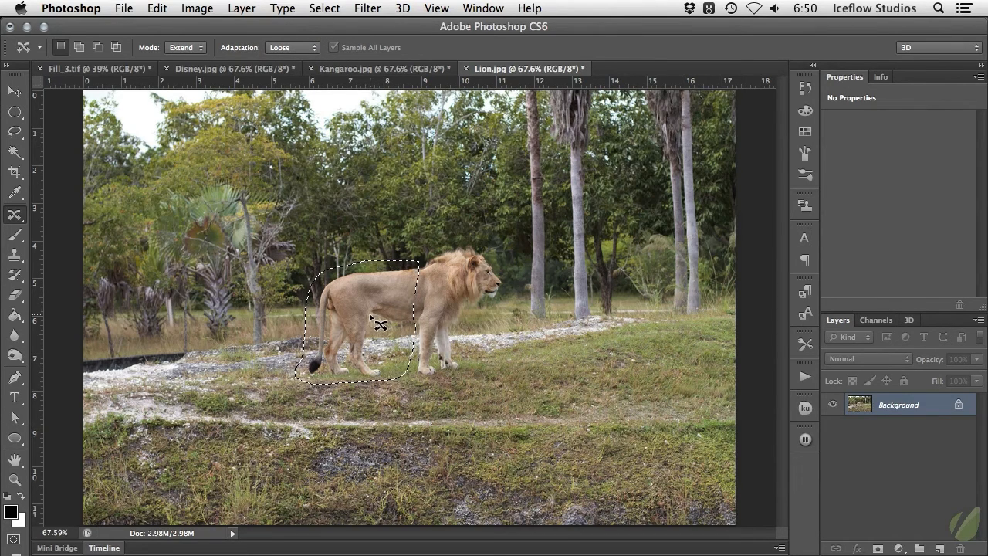
pyautogui.moveTo(366, 313); pyautogui.dragTo(353, 315)
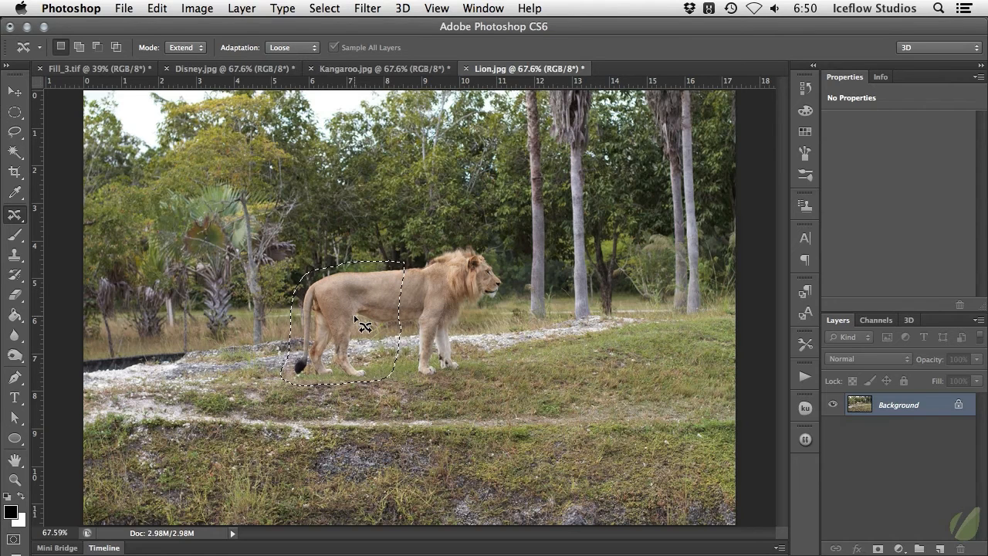
pyautogui.press('super+d')
# - Compare the lengthened lion with the earlier Image Size history state, ending on the latest Deselect state
pyautogui.click(805, 88)
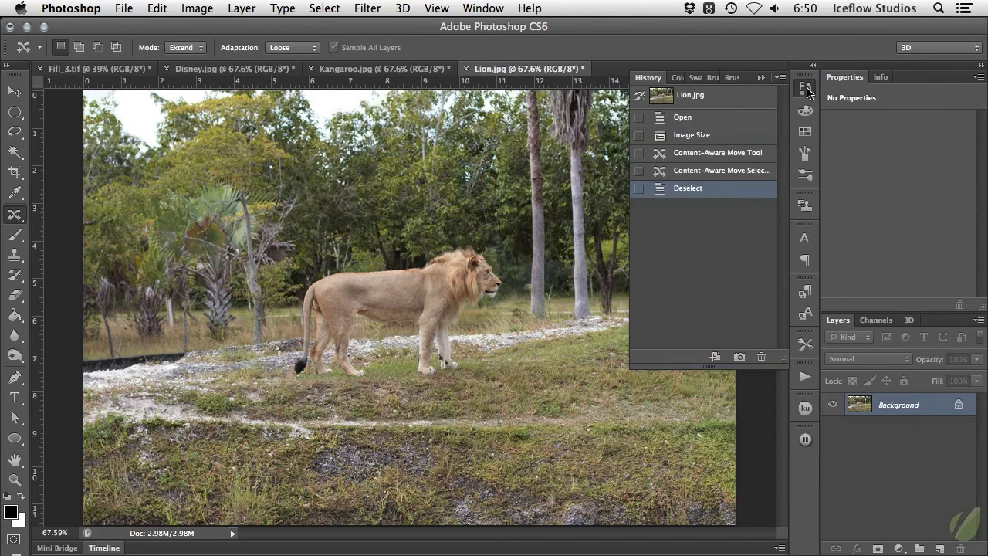
pyautogui.click(721, 139)
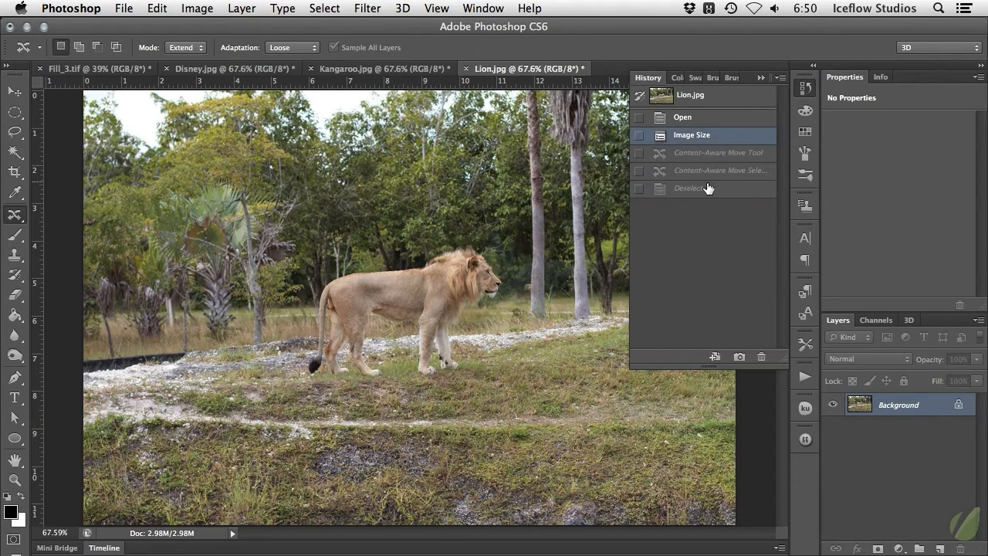
pyautogui.click(706, 188)
pyautogui.click(708, 139)
pyautogui.click(704, 189)
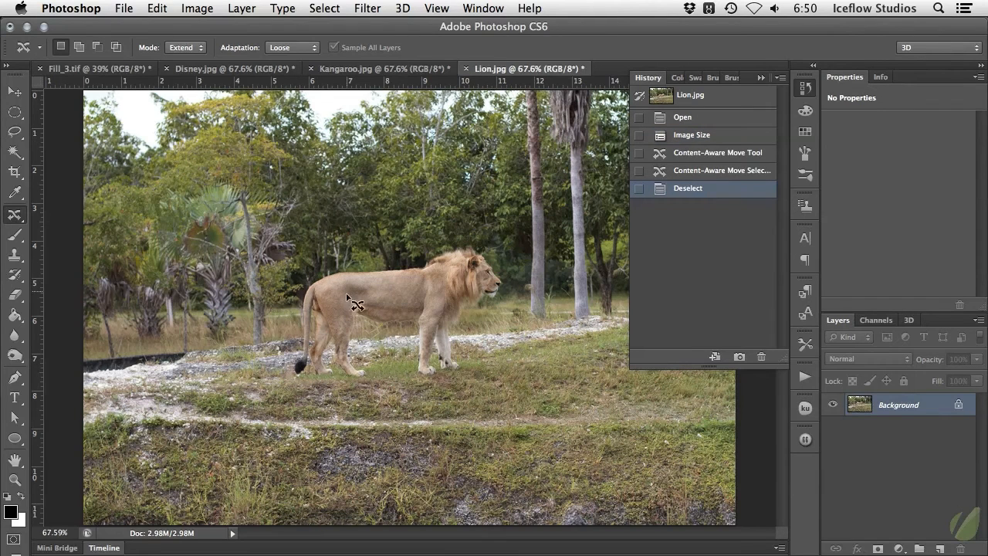
# - Outline the lion's belly, extend it slightly downward with Strict adaptation, and clear the selection
pyautogui.moveTo(352, 288)
pyautogui.mouseDown()
pyautogui.moveTo(342, 333)
pyautogui.moveTo(356, 343)
pyautogui.moveTo(419, 343)
pyautogui.moveTo(432, 329)
pyautogui.moveTo(432, 293)
pyautogui.moveTo(393, 285)
pyautogui.mouseUp()
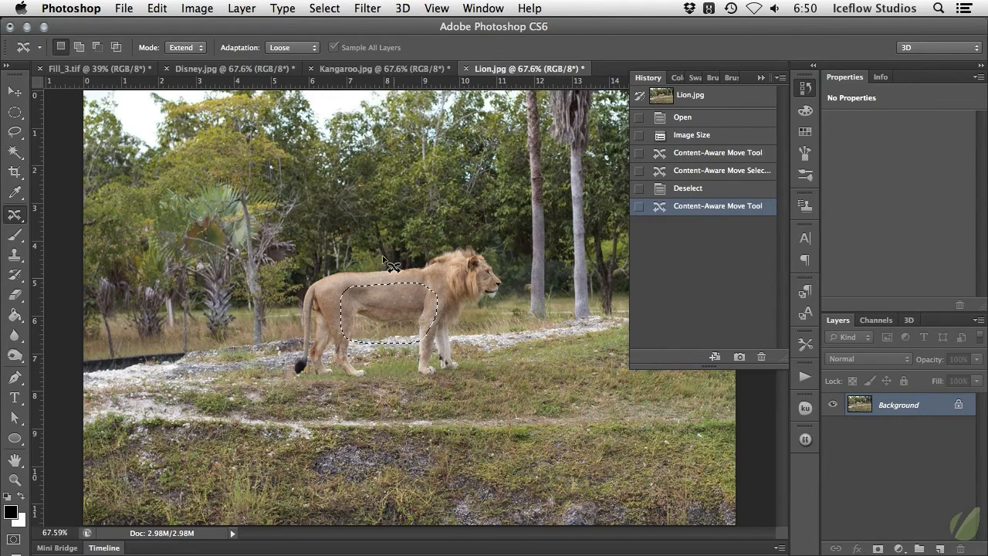
pyautogui.click(303, 48)
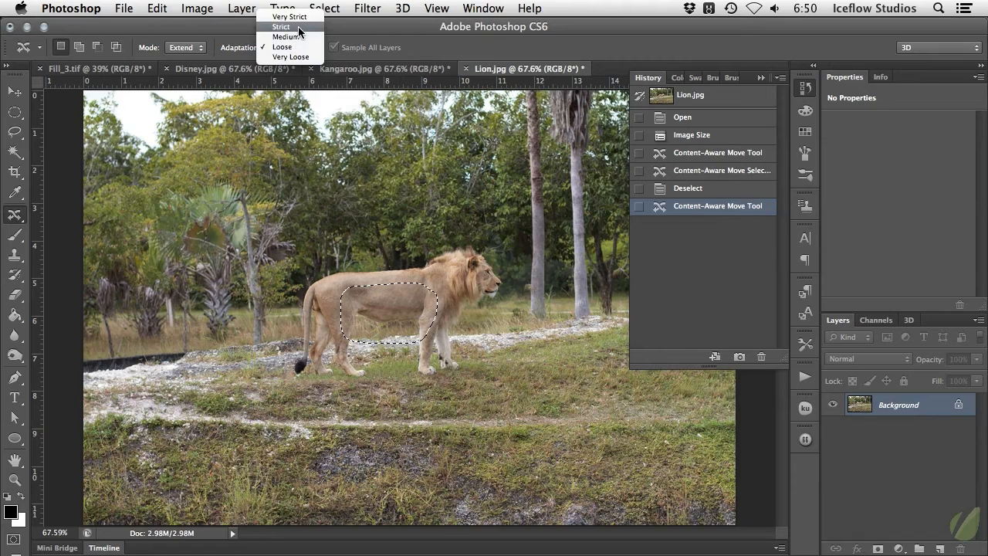
pyautogui.click(280, 26)
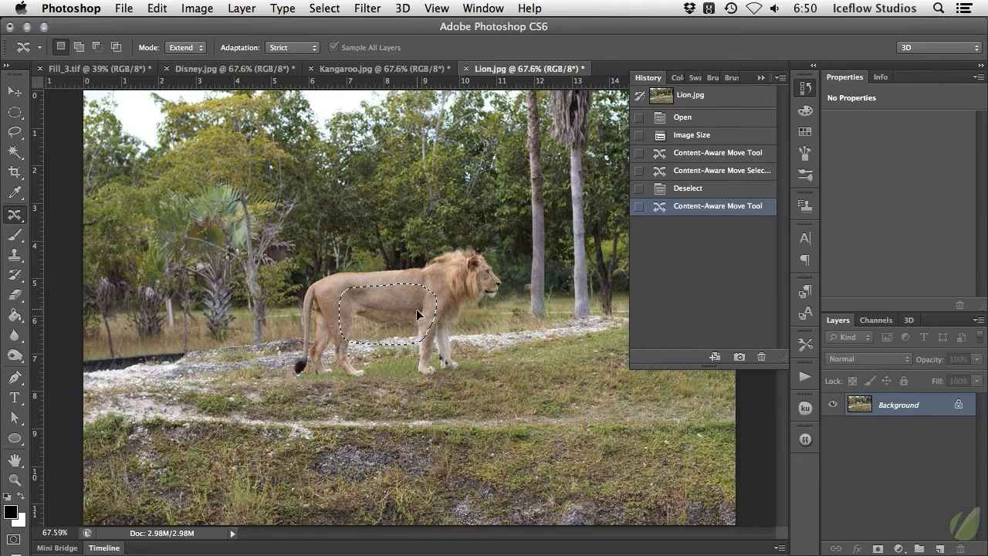
pyautogui.moveTo(417, 312); pyautogui.dragTo(416, 320)
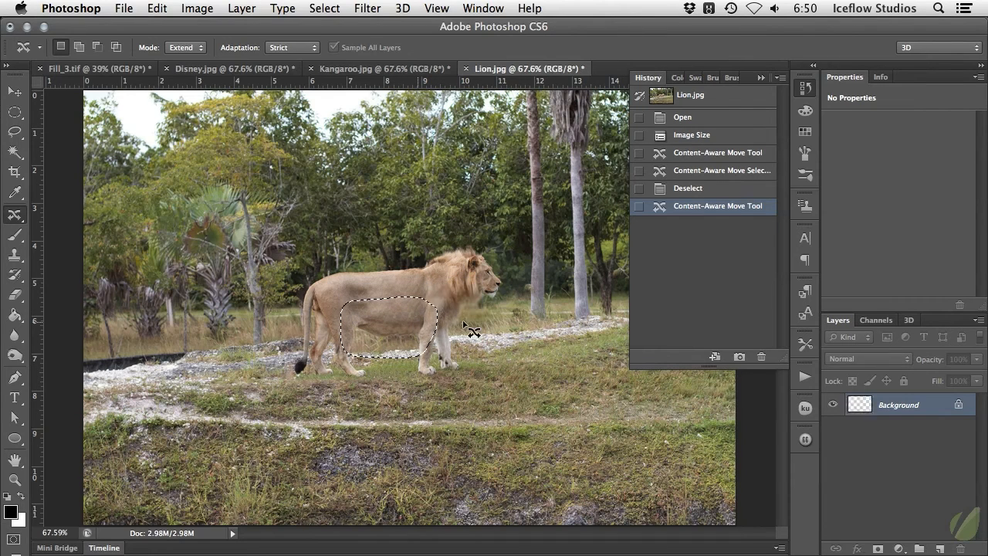
pyautogui.click(605, 257)
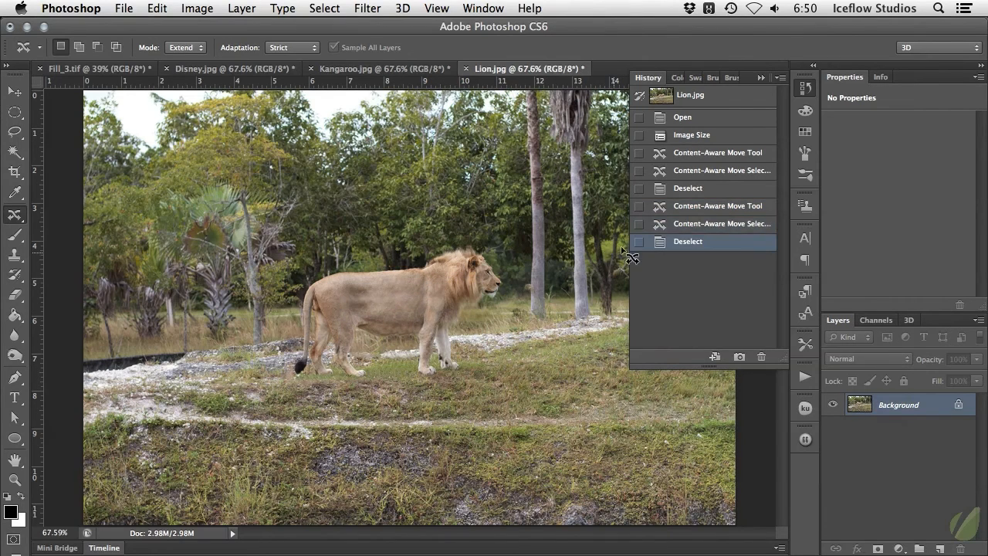
# - Compare the lion's enlarged body with the Image Size history state, return to the edited version, and close the history
pyautogui.click(719, 136)
pyautogui.press('super+z')
pyautogui.press('super+z')
pyautogui.press('super+z')
pyautogui.click(806, 88)
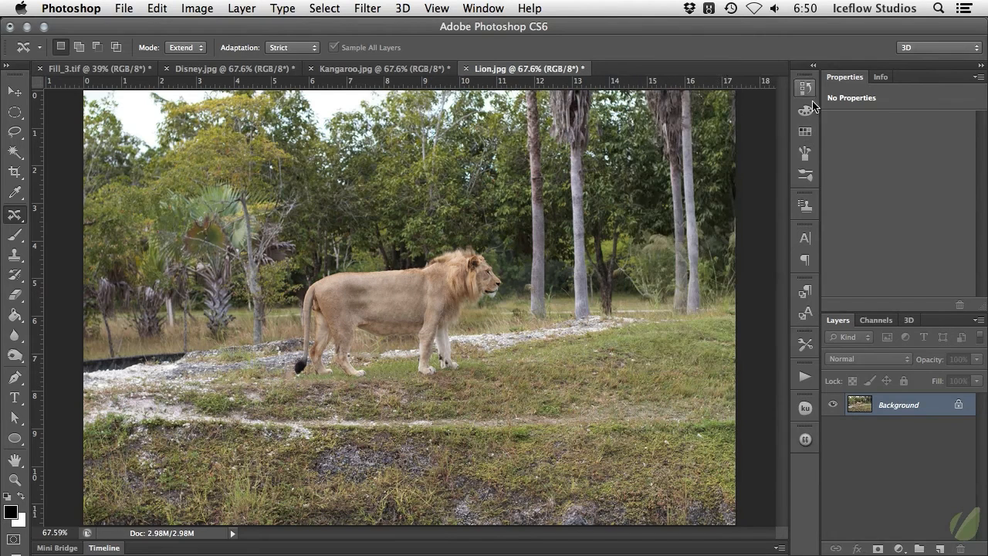